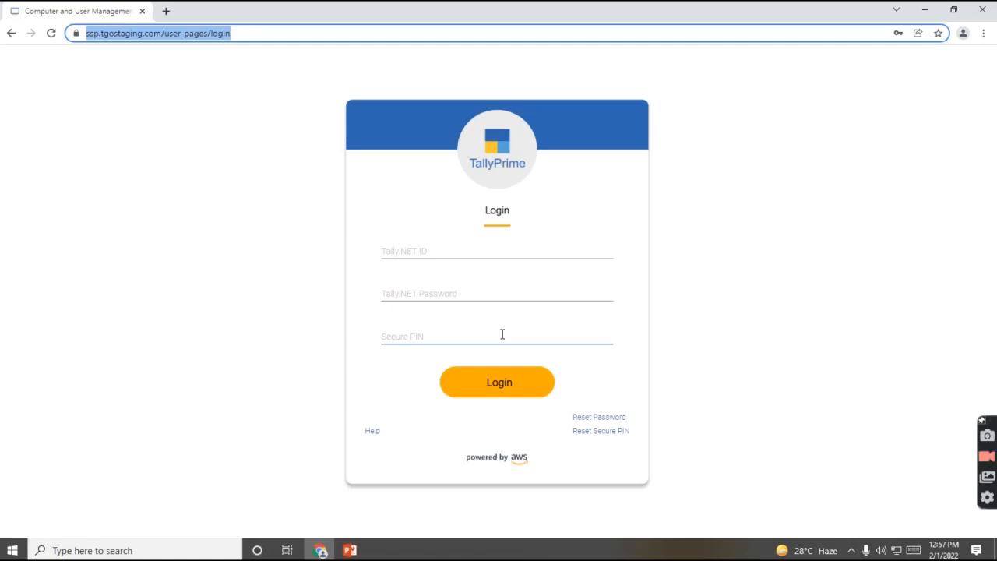
Enter the Tally.NET ID, password and secure PIN and submit the login.
click(455, 251)
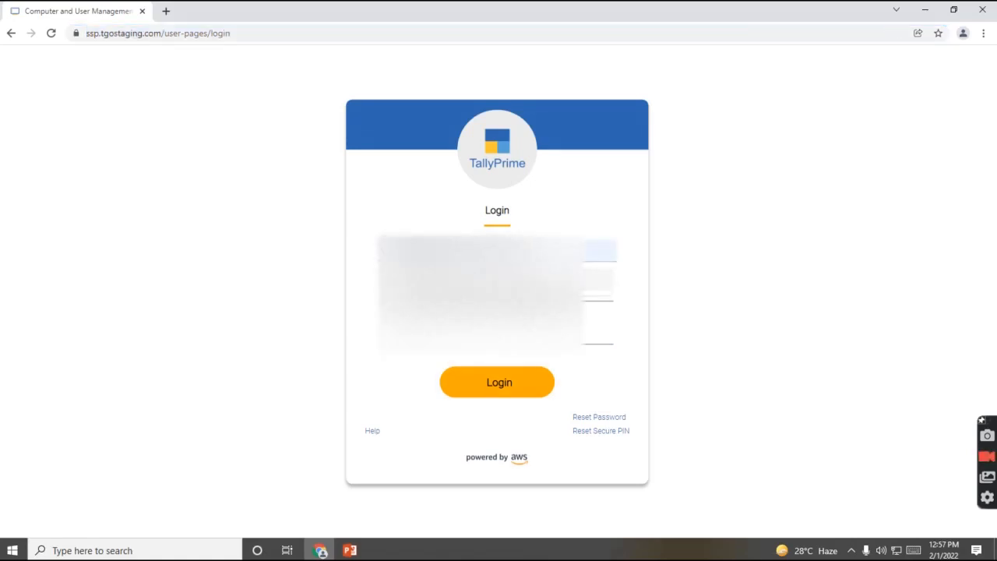
key(Tab)
text(*)
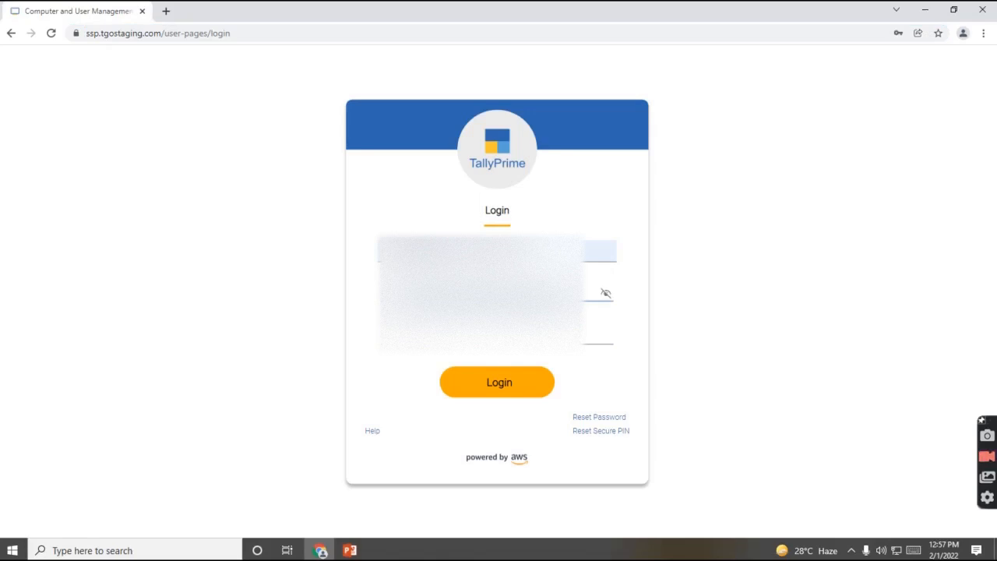
key(Tab)
text(*)
text(*)
click(483, 382)
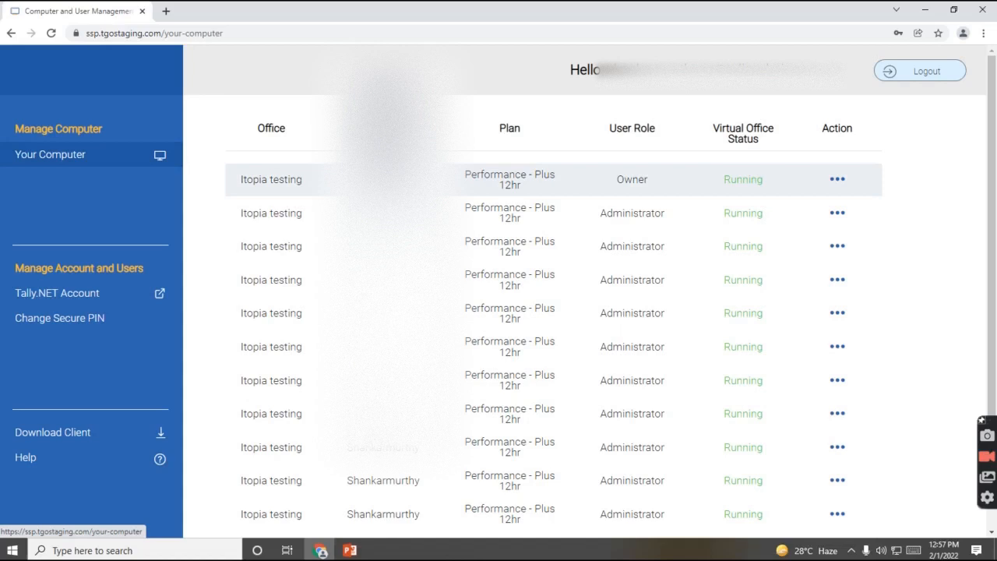
Choose Open Virtual Computer from the first computer's Action menu.
click(839, 182)
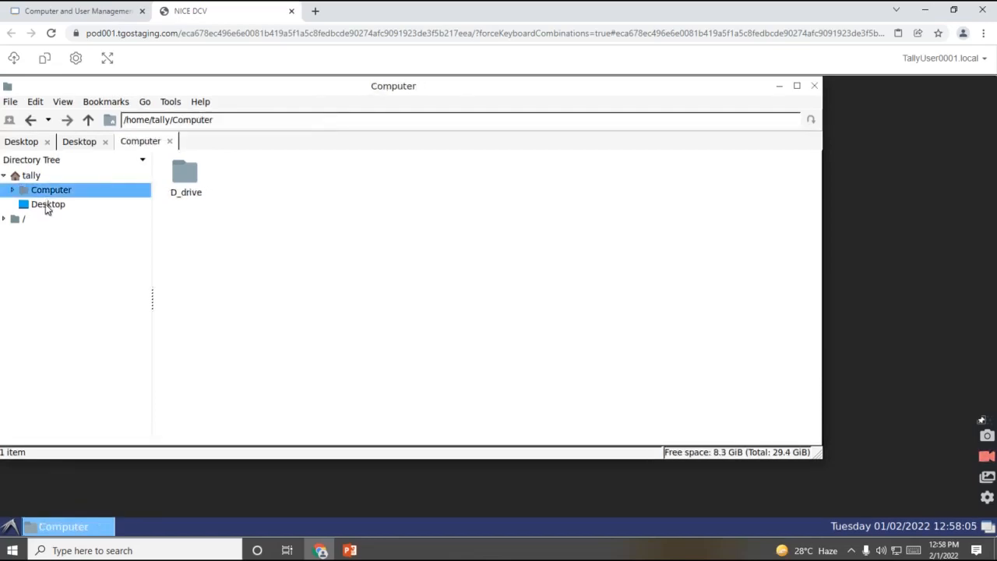
Go to the remote Desktop folder and launch the TallyPrime shortcut.
click(47, 206)
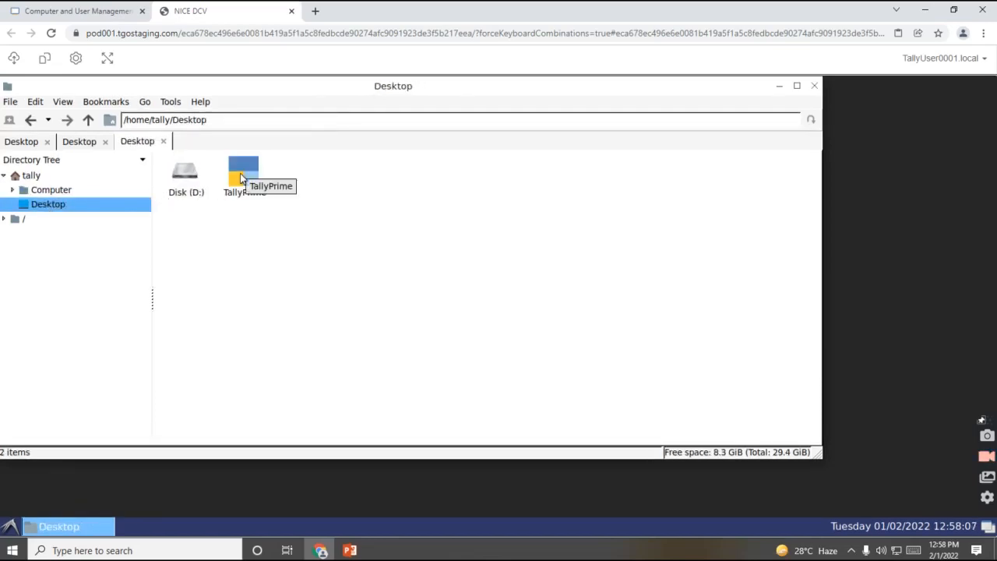
click(240, 178)
double_click(240, 178)
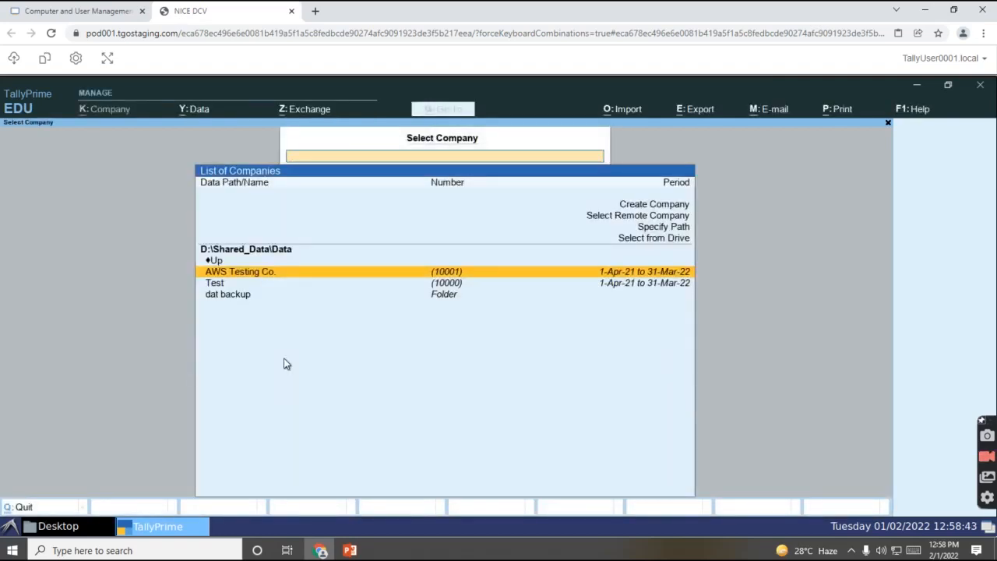
Load AWS Testing Co., view its Balance Sheet, then quit TallyPrime with Y.
key(Return)
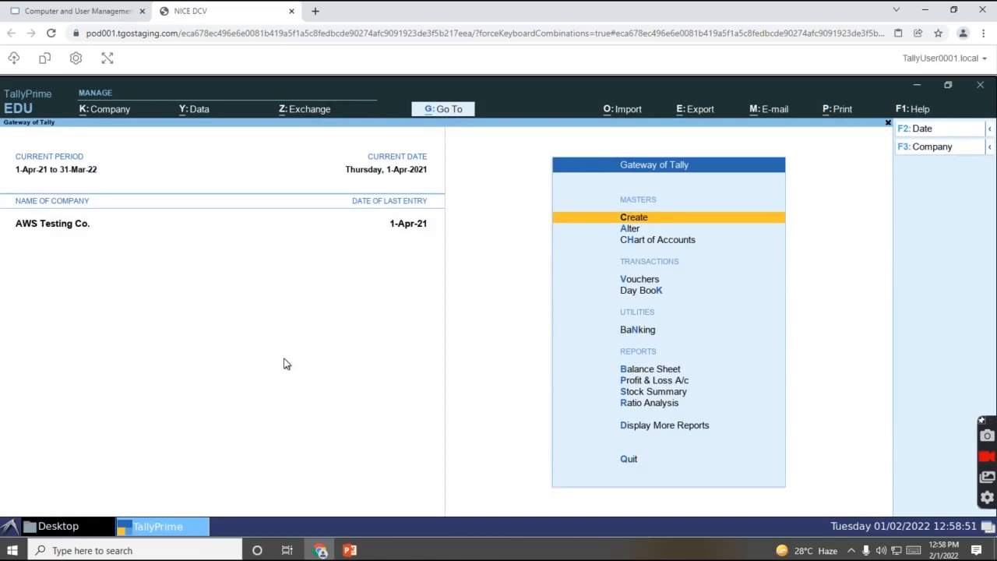
key(b)
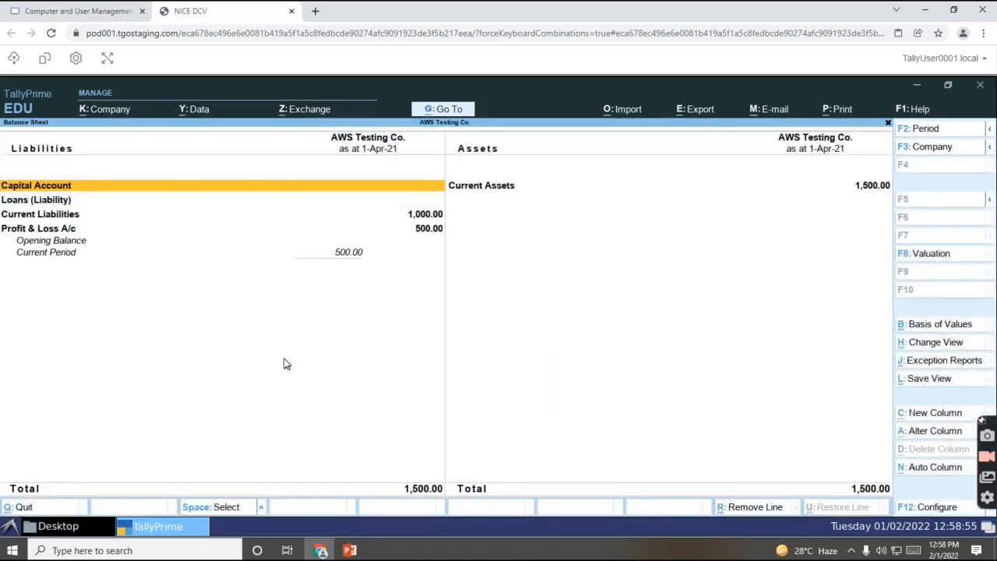
key(Escape)
key(Escape)
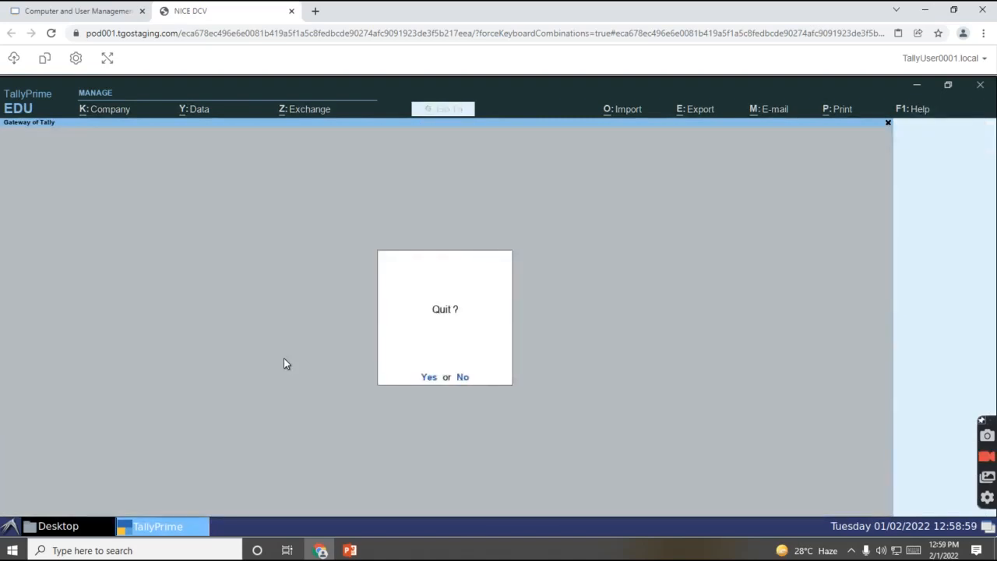
key(y)
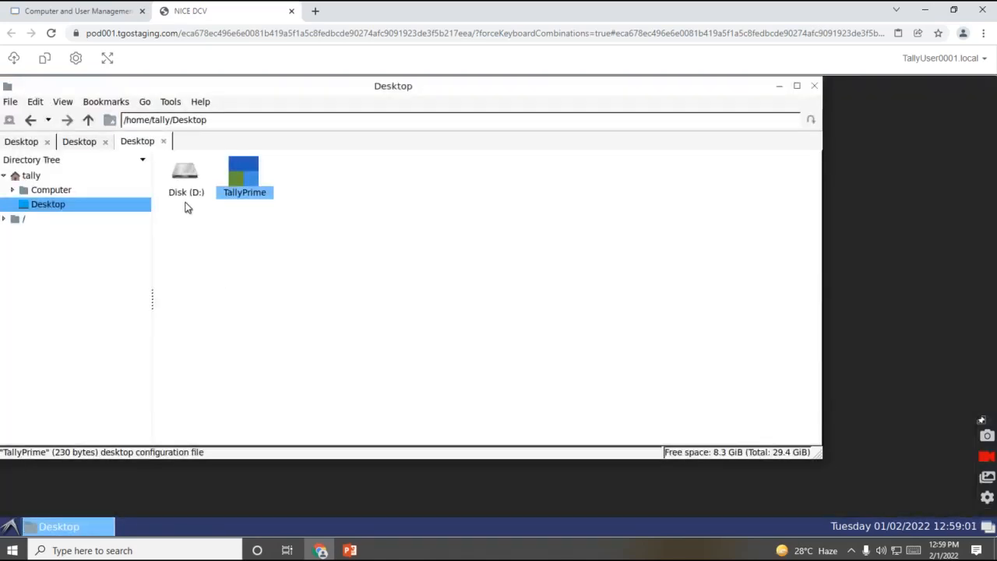
Browse Disk (D:) > Shared_Data, looking into its Backup and Data folders.
double_click(187, 178)
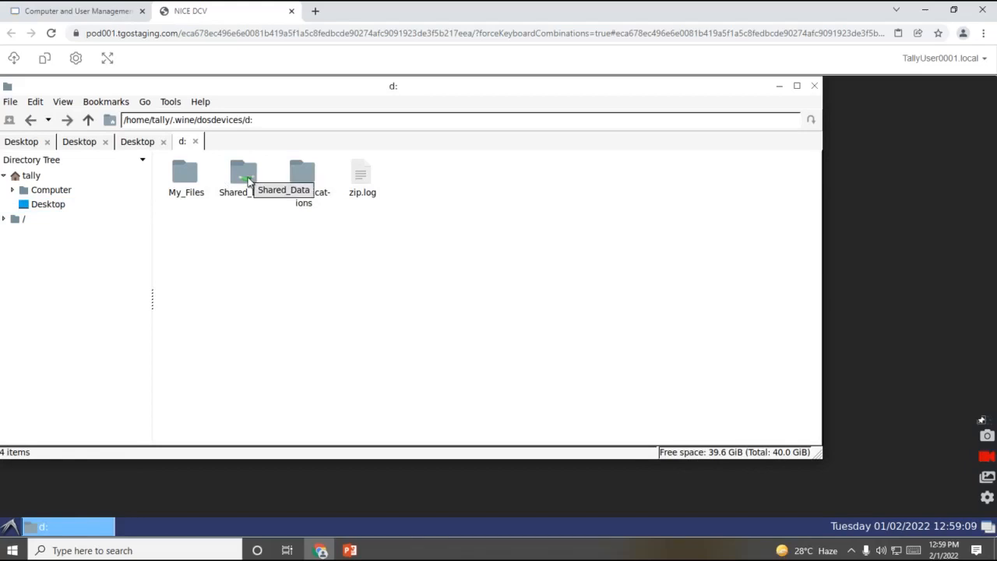
double_click(248, 179)
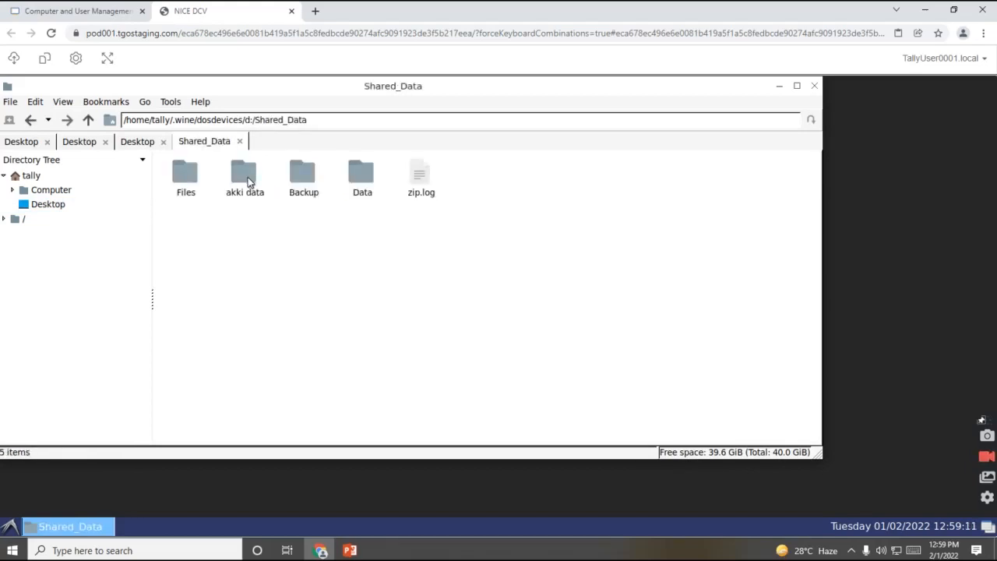
double_click(303, 178)
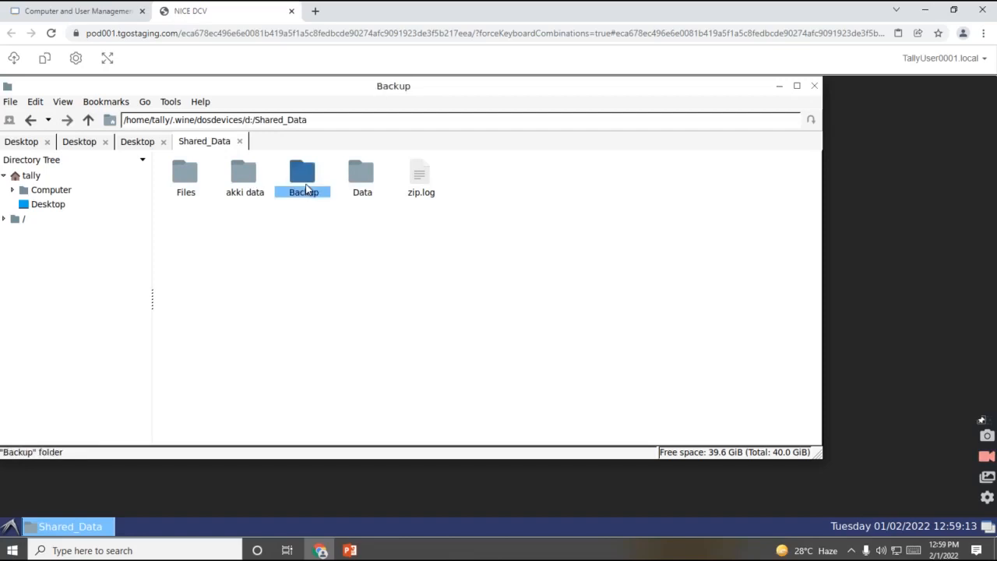
click(88, 119)
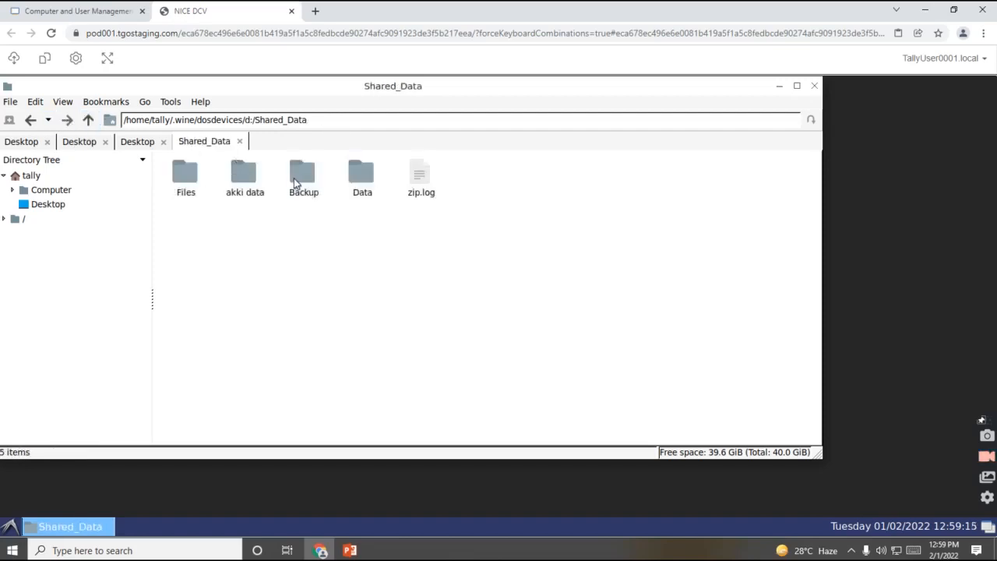
double_click(350, 177)
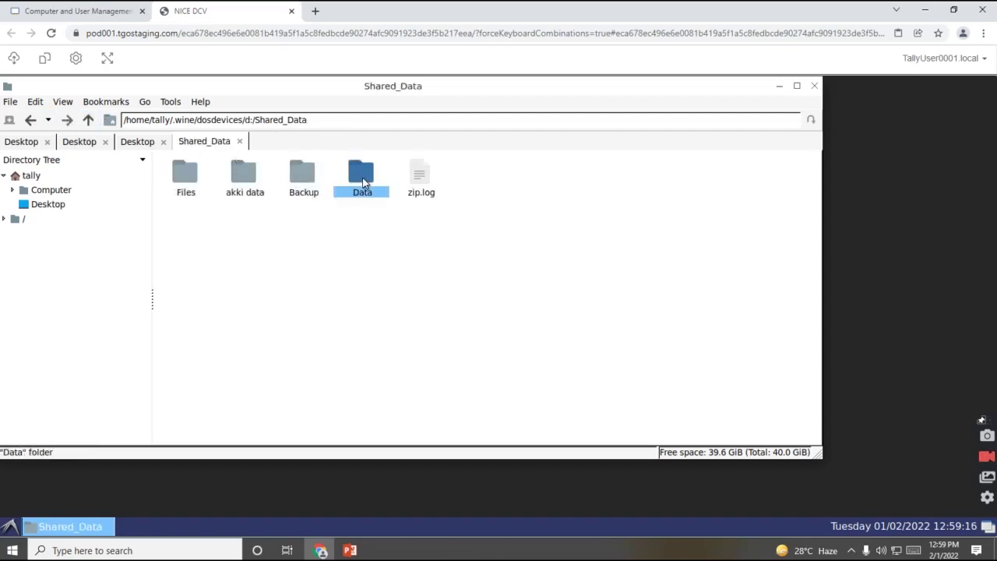
click(88, 121)
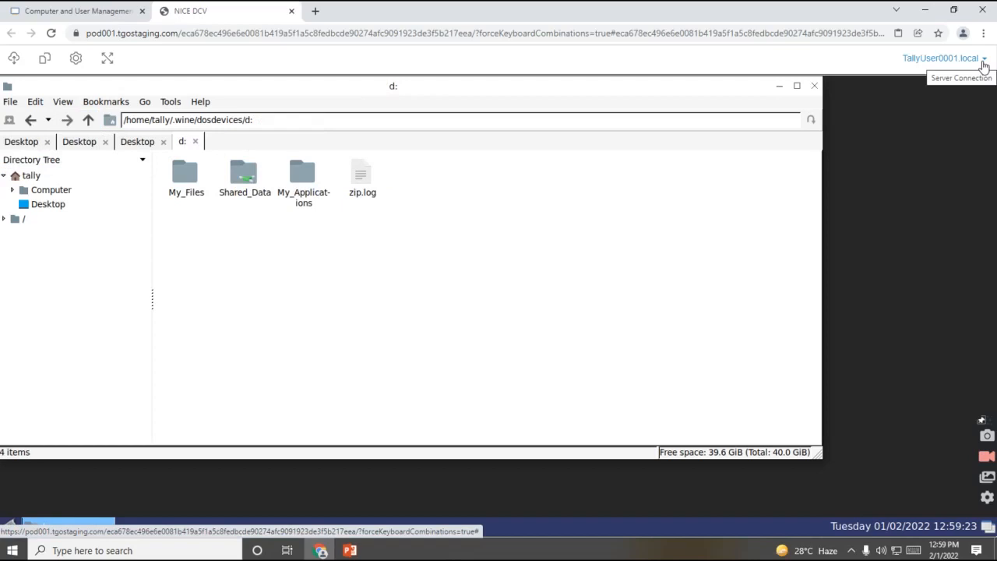
Disconnect the virtual computer session from the TallyUser0001.local menu.
click(984, 62)
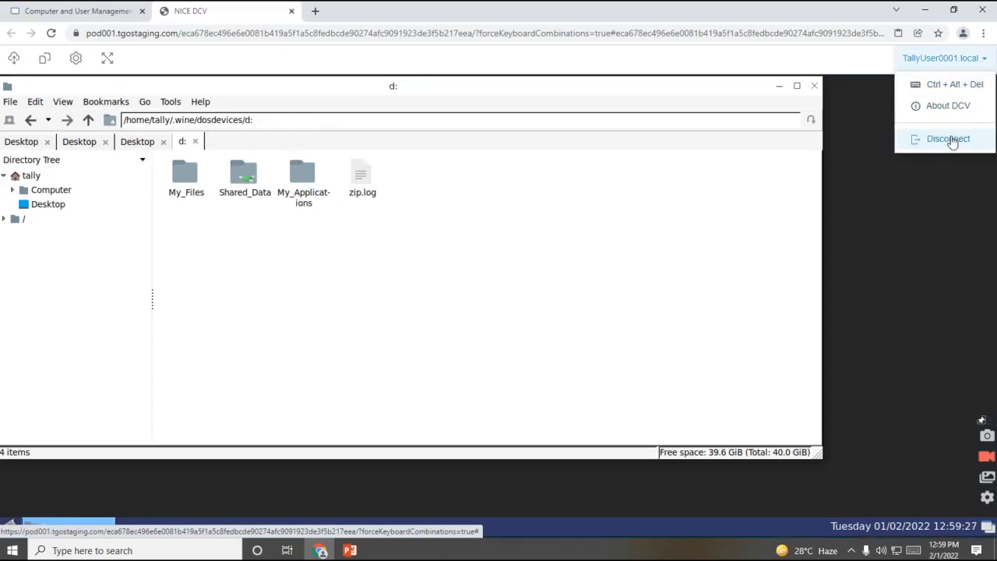
click(951, 139)
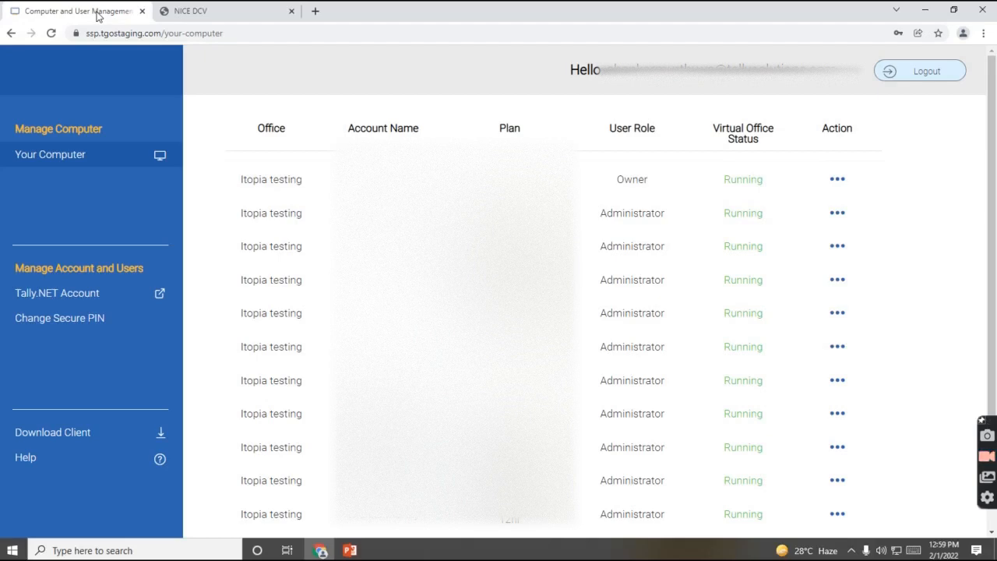
View the Manage Users list for Itopia Testing and user 2's Edit/Delete options.
click(841, 179)
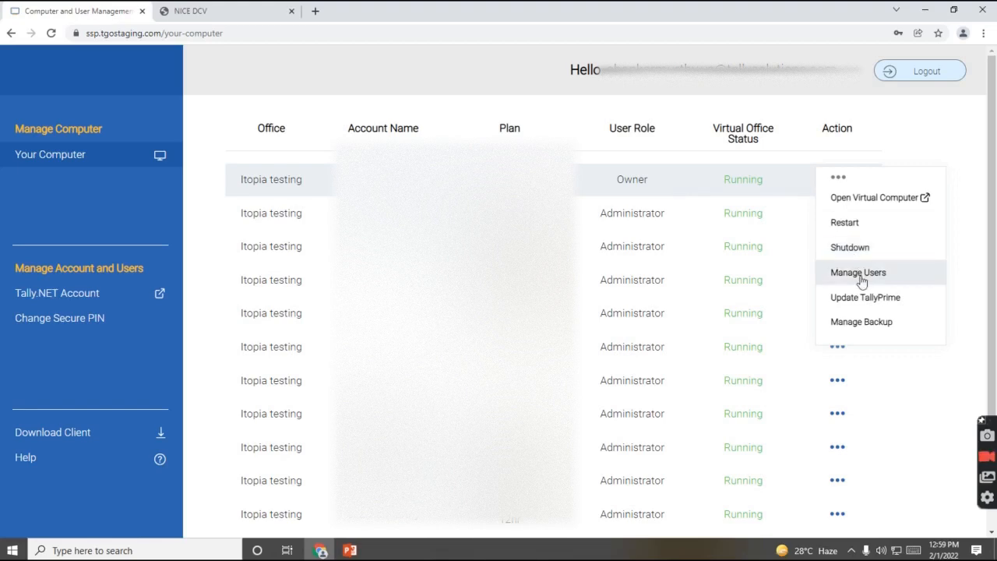
click(862, 279)
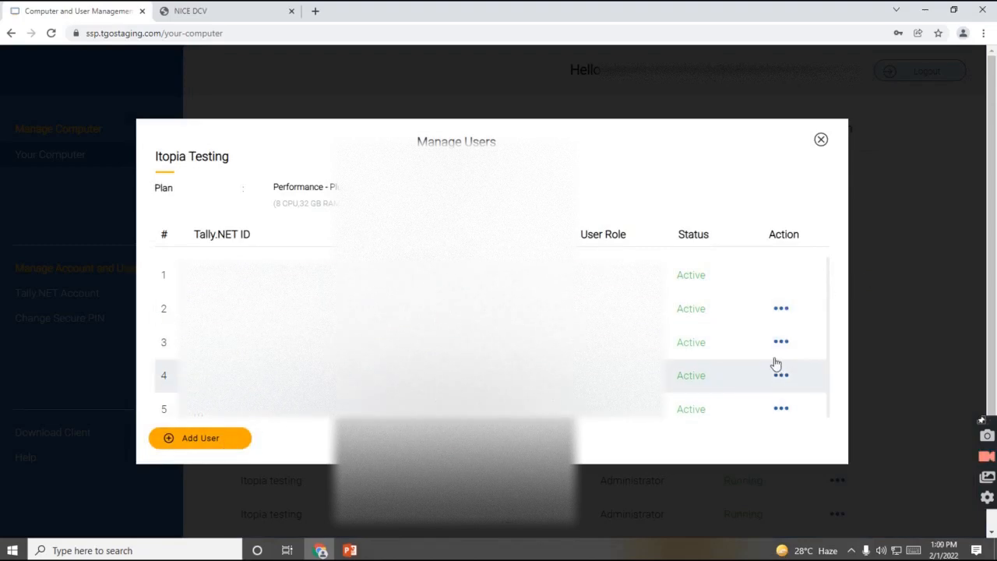
click(782, 311)
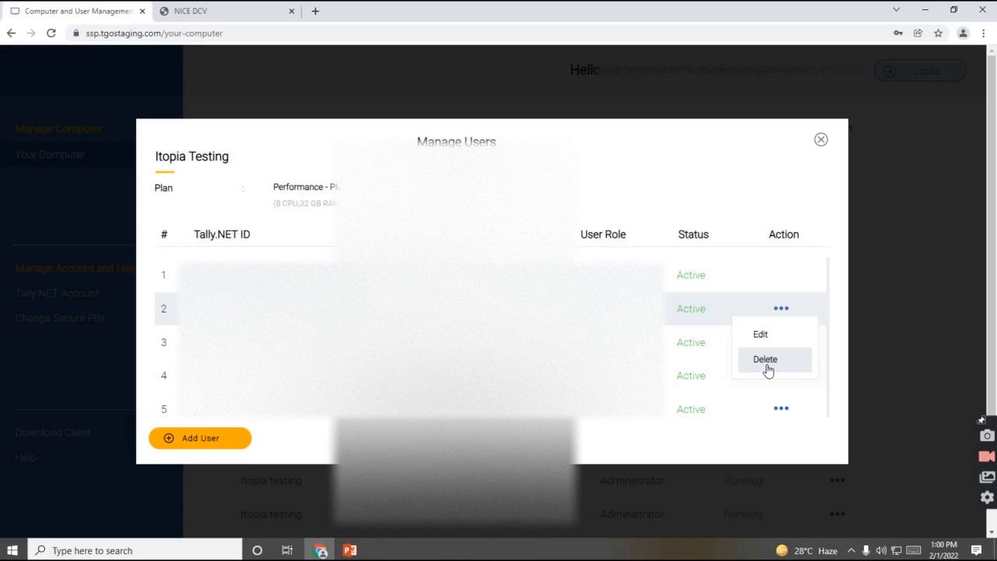
Close the user list and bring up the second computer's Action menu.
click(820, 138)
click(838, 212)
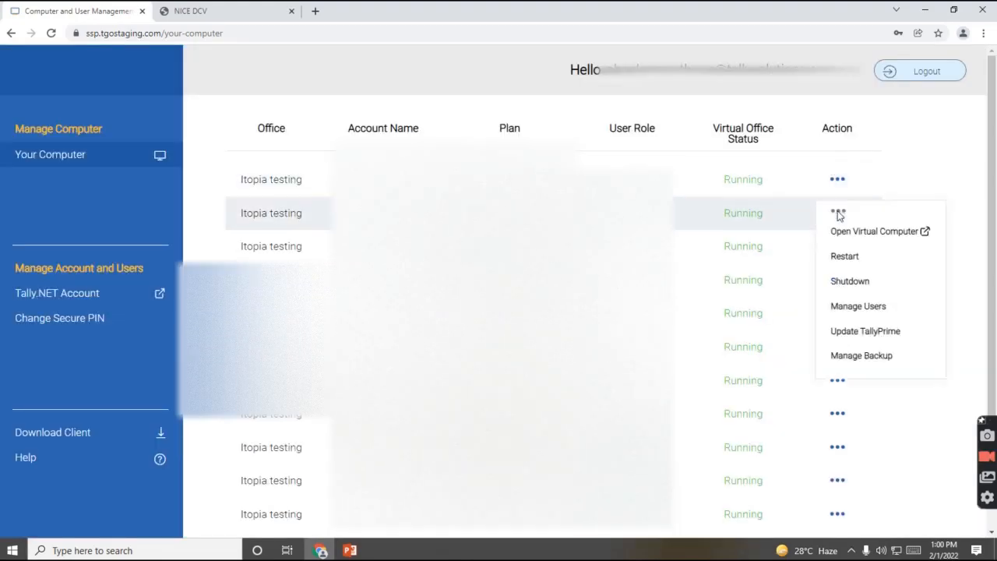
Review the Update TallyPrime dialog showing release 2.0.1, close it, and reopen the Action menu.
click(858, 333)
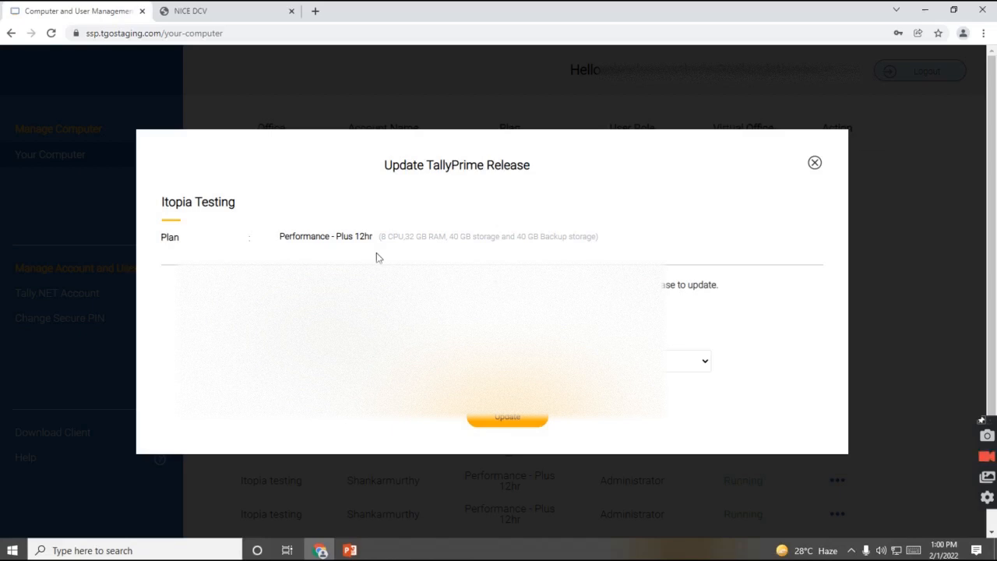
click(814, 164)
click(838, 214)
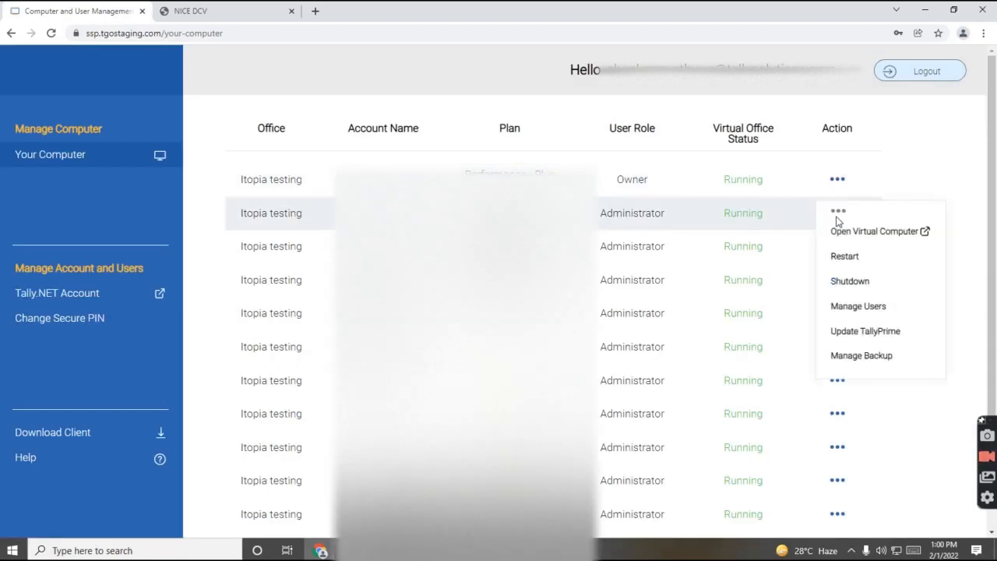
Choose Manage Backup to list Itopia Testing's automatic and manual backups.
click(861, 355)
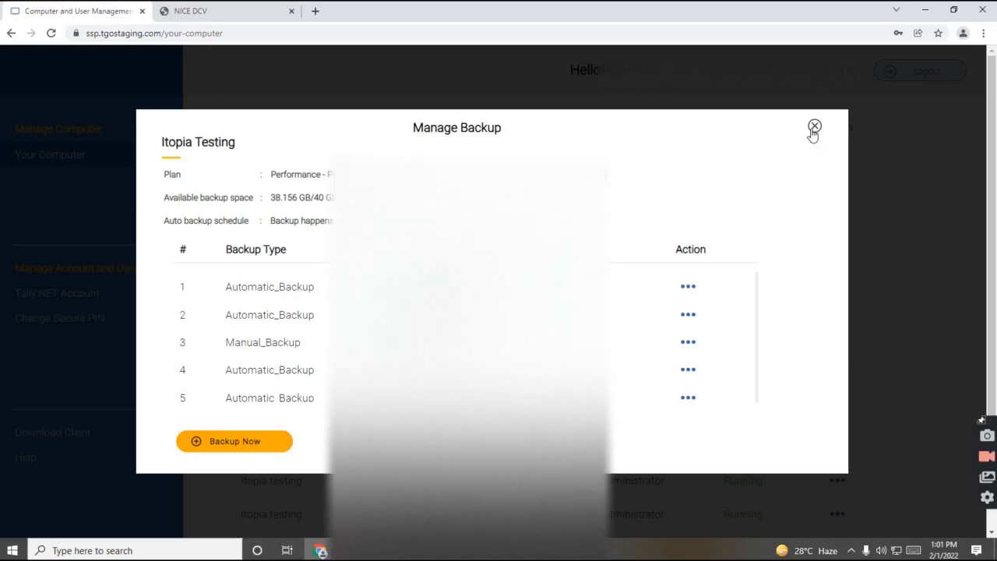
Close the Manage Backup dialog to return to the Your Computer list.
click(814, 127)
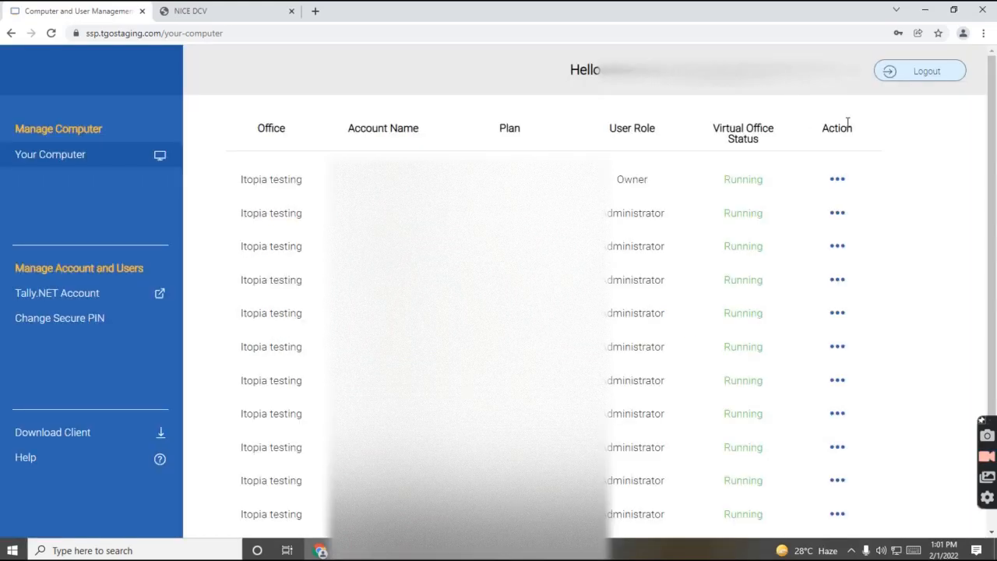